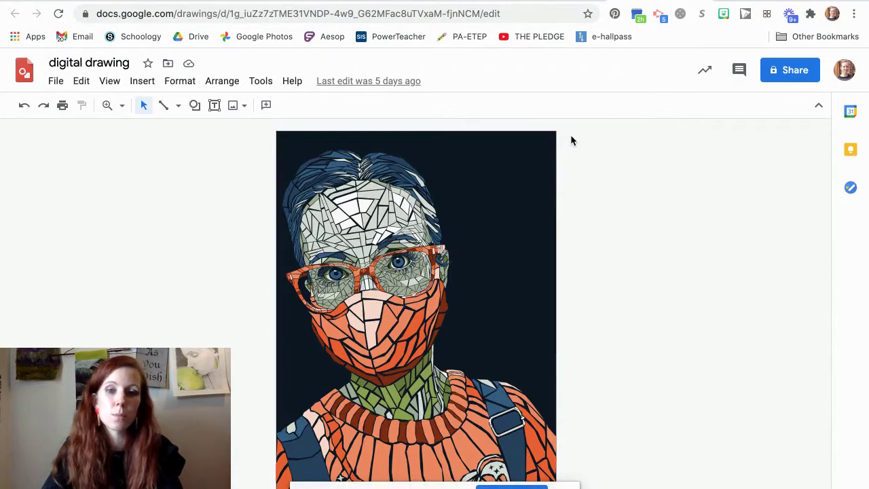
Step: Change the canvas background from dark navy to the pale peach custom swatch
right_click(525, 191)
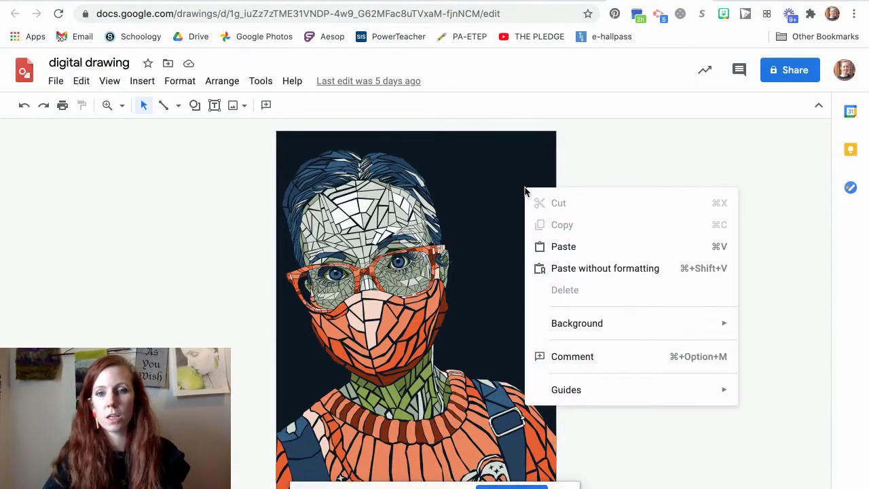
mouse_move(580, 326)
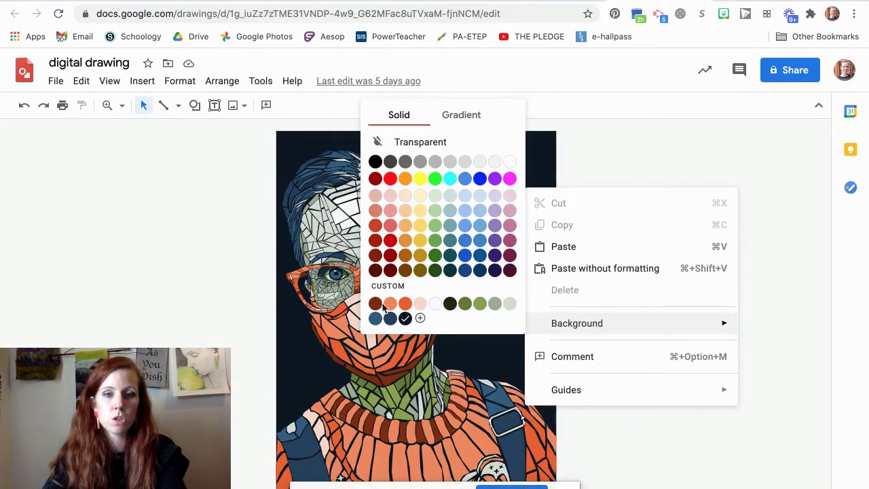
click(421, 303)
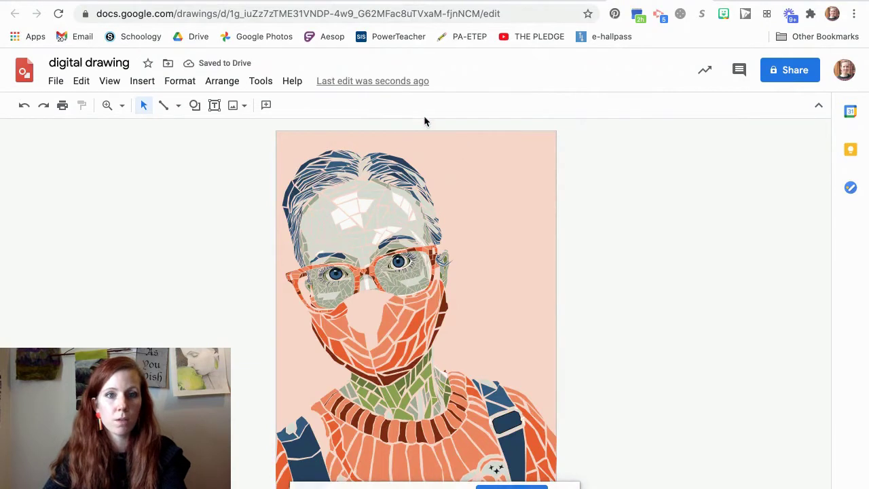
Step: Start a custom background gradient with two extra stops, shifted slightly left
right_click(470, 180)
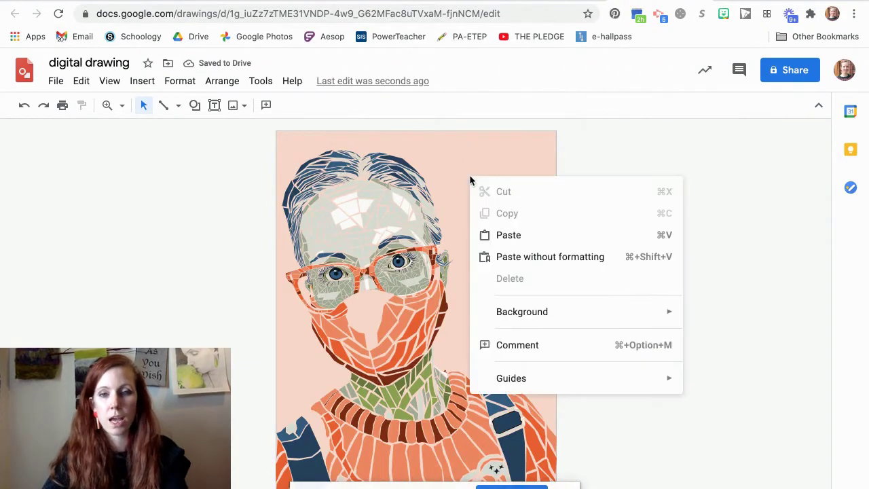
mouse_move(524, 314)
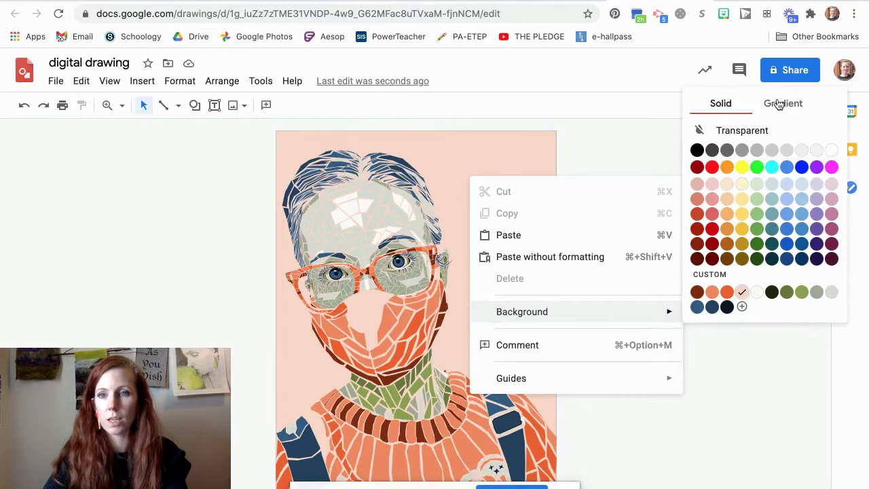
click(779, 105)
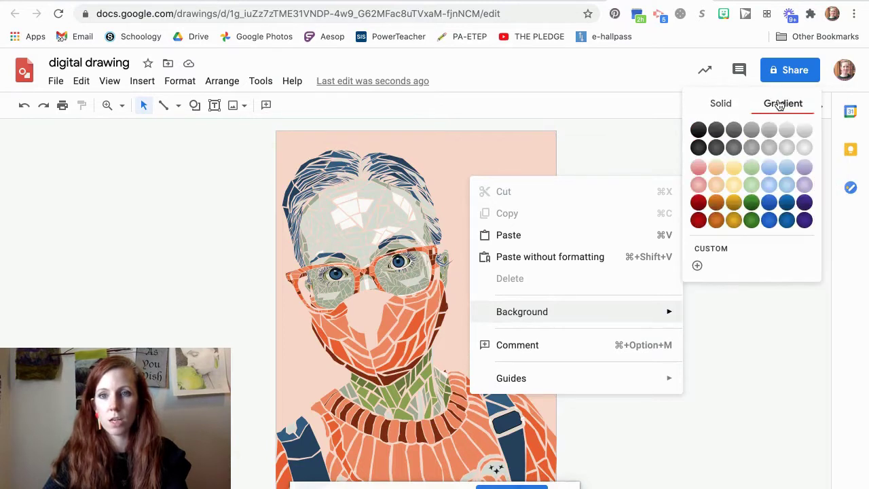
click(718, 255)
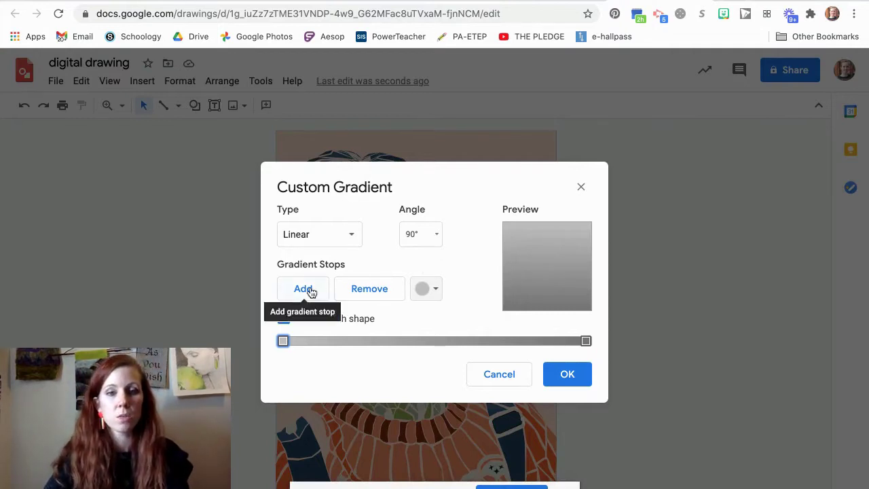
click(311, 291)
click(311, 291)
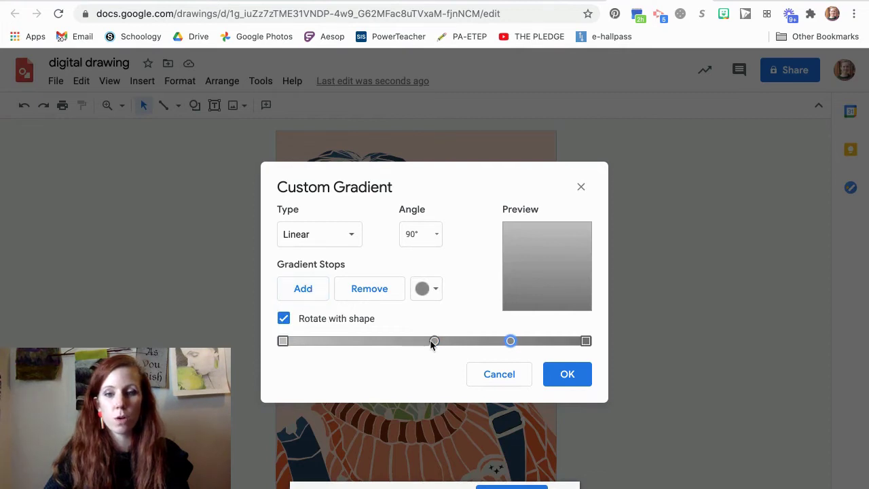
drag(435, 340, 377, 341)
drag(510, 341, 505, 341)
Step: Colour the starting stop salmon-orange and the first middle stop green
click(283, 341)
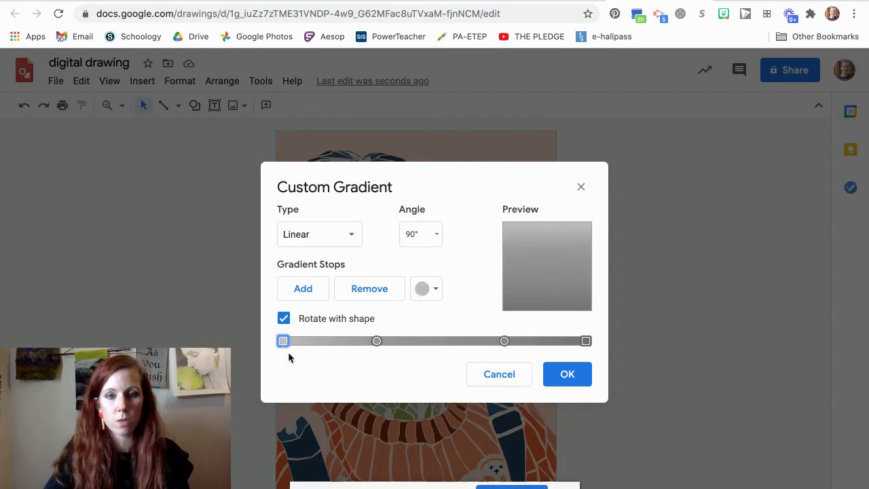
click(427, 291)
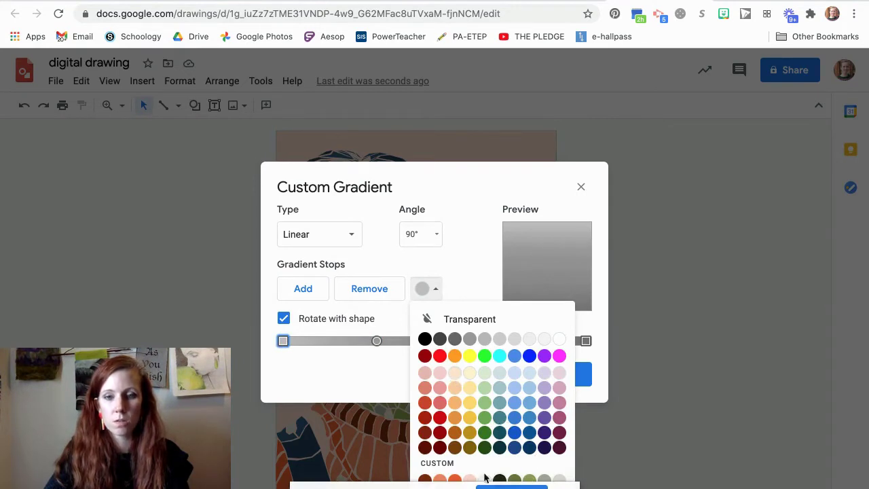
click(441, 480)
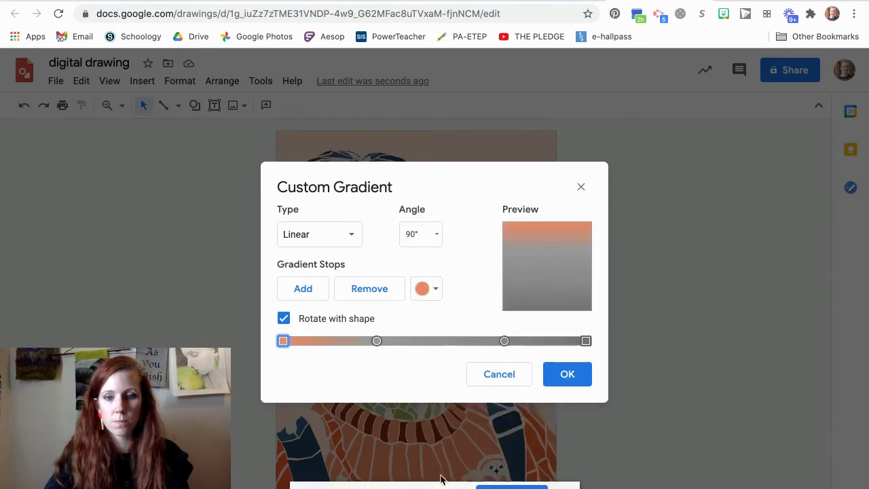
click(377, 341)
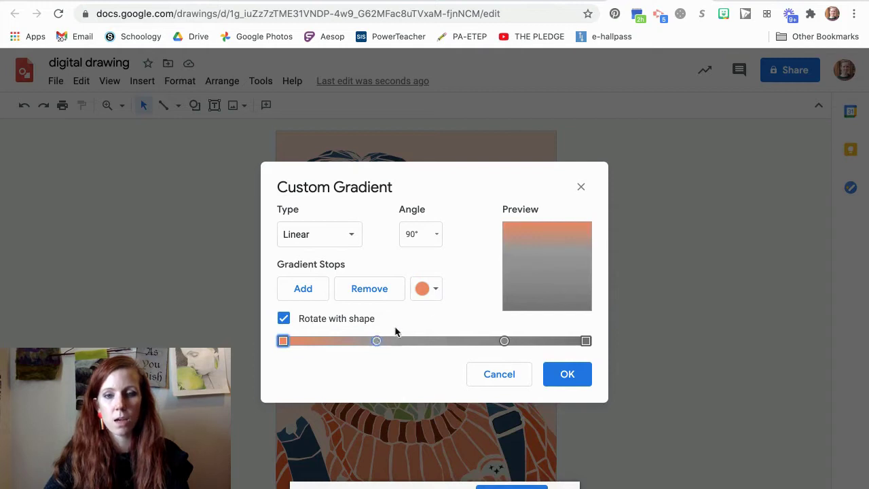
click(427, 289)
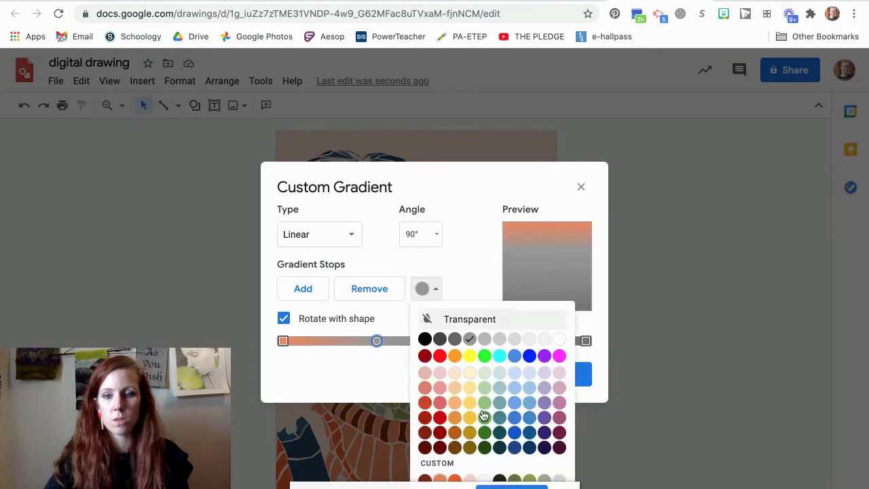
click(531, 479)
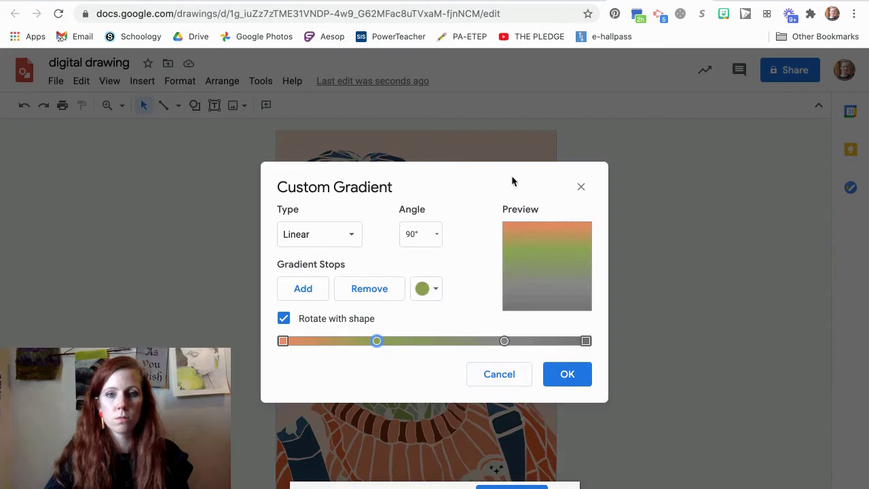
click(435, 292)
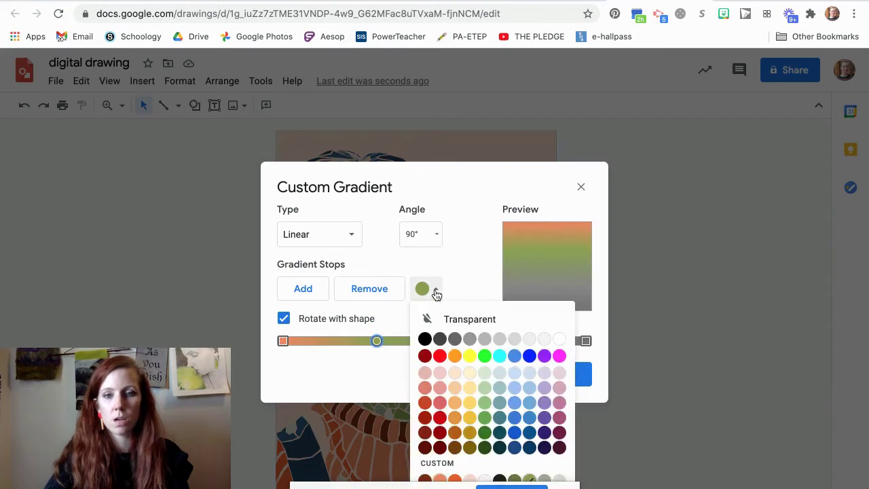
click(464, 262)
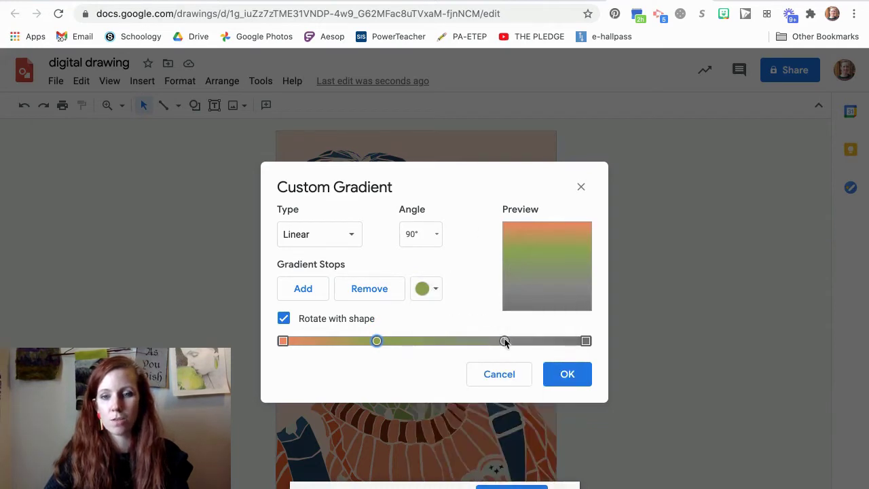
Step: Colour the second middle stop dark and the end stop brown-red, then apply the gradient
click(505, 341)
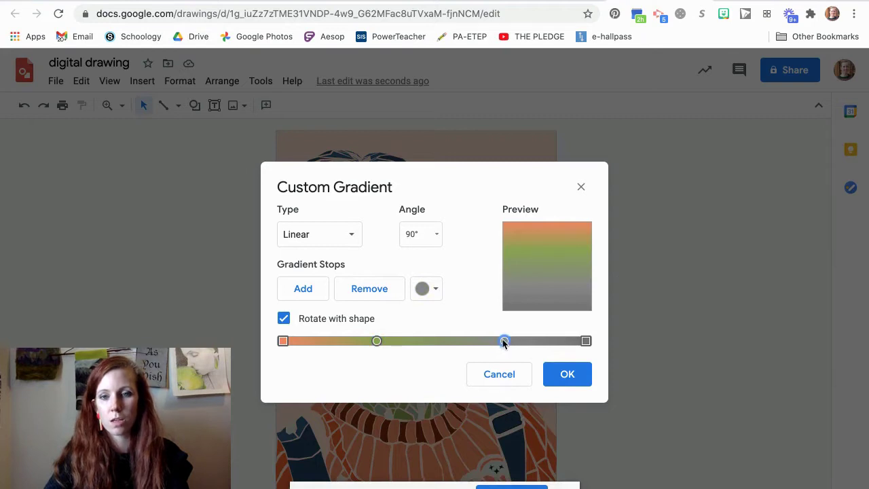
click(428, 290)
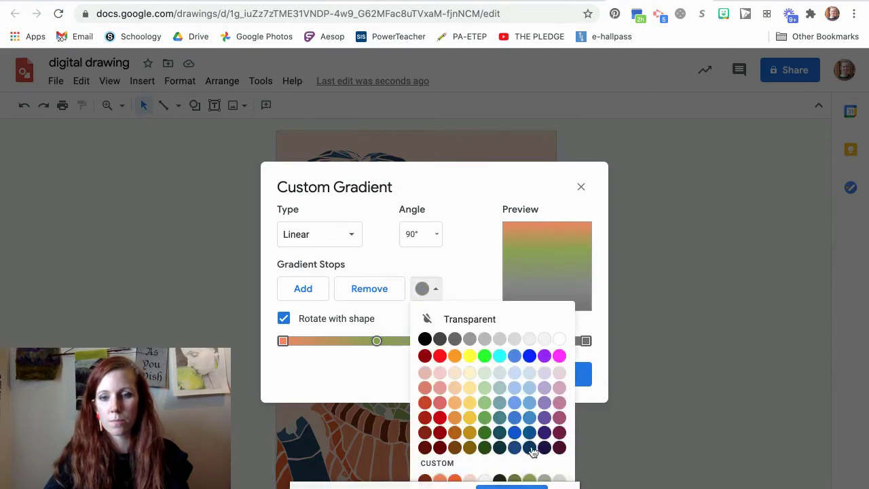
click(500, 480)
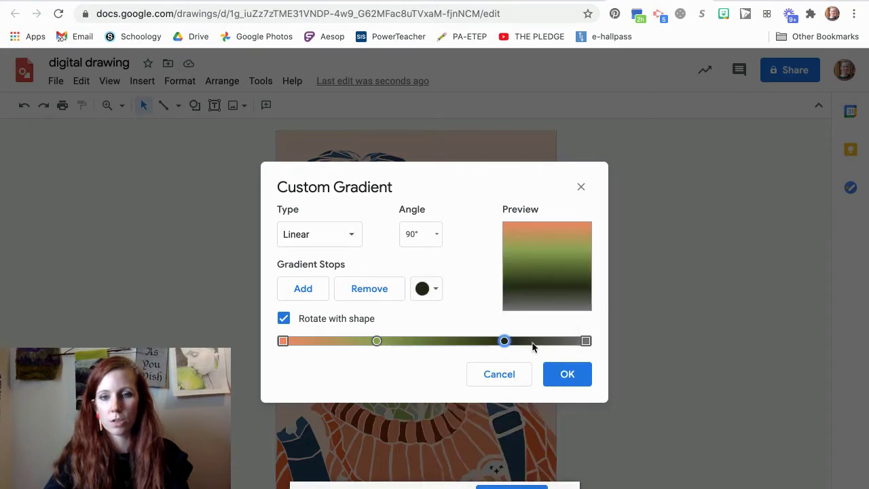
click(586, 341)
click(428, 292)
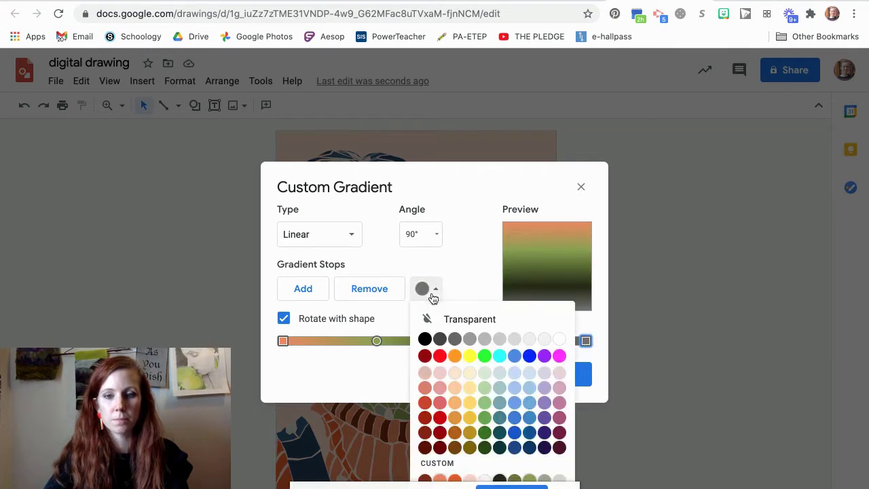
click(425, 480)
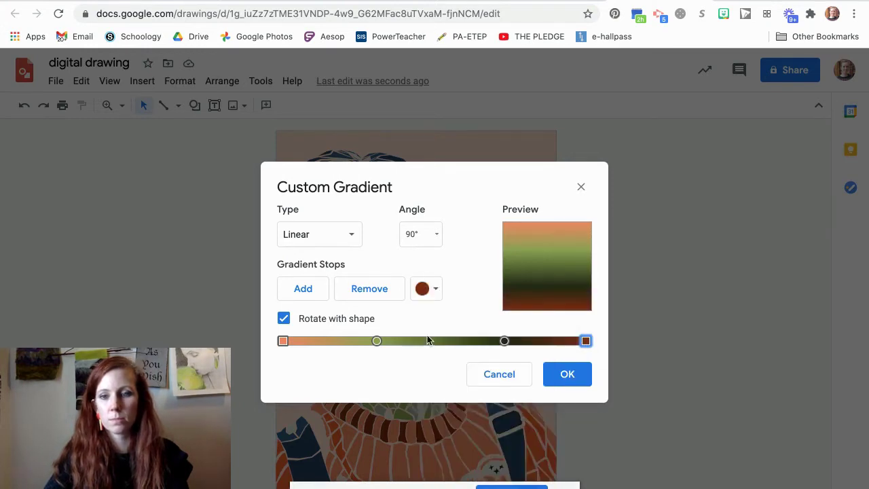
click(574, 375)
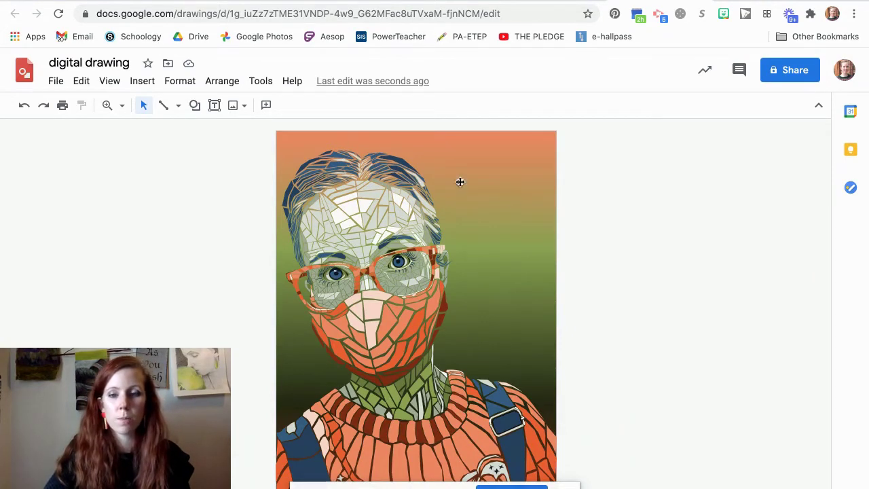
Step: Switch the custom background gradient's type from linear to radial
right_click(506, 226)
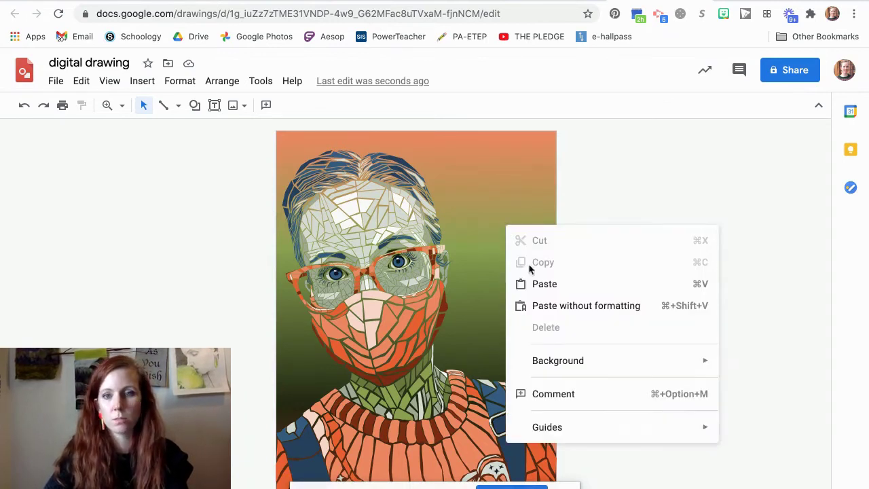
mouse_move(634, 318)
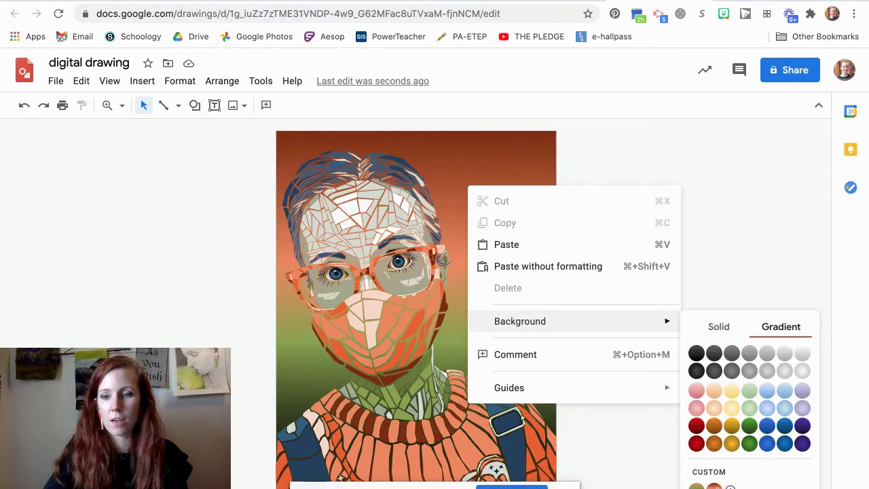
click(730, 487)
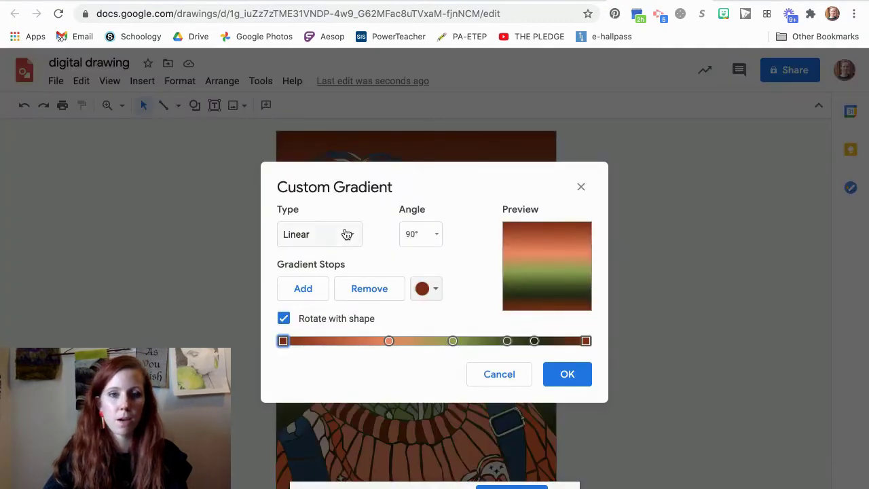
click(345, 235)
click(324, 288)
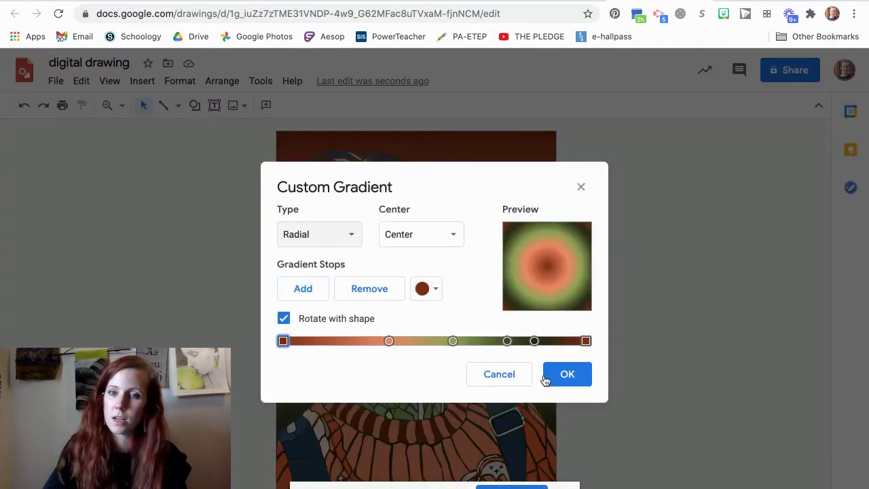
click(569, 382)
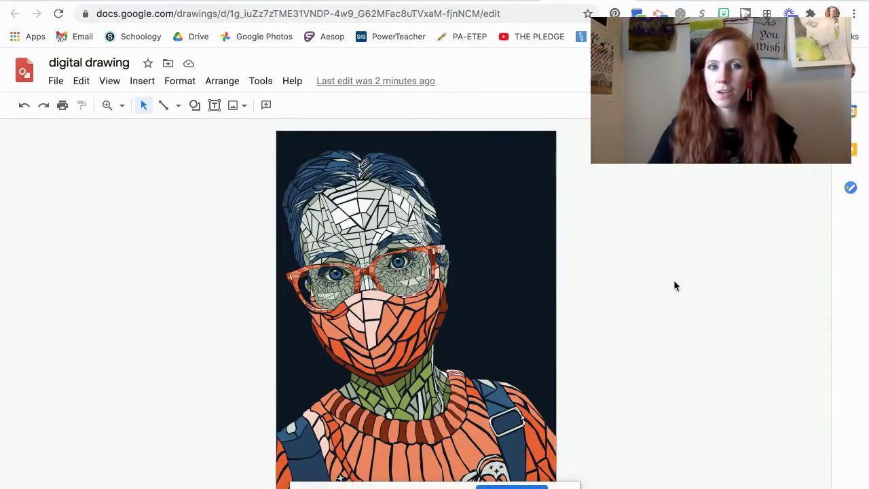
Step: Insert the stone-wall landscape photo from the Google Photos reference album
click(147, 84)
mouse_move(164, 108)
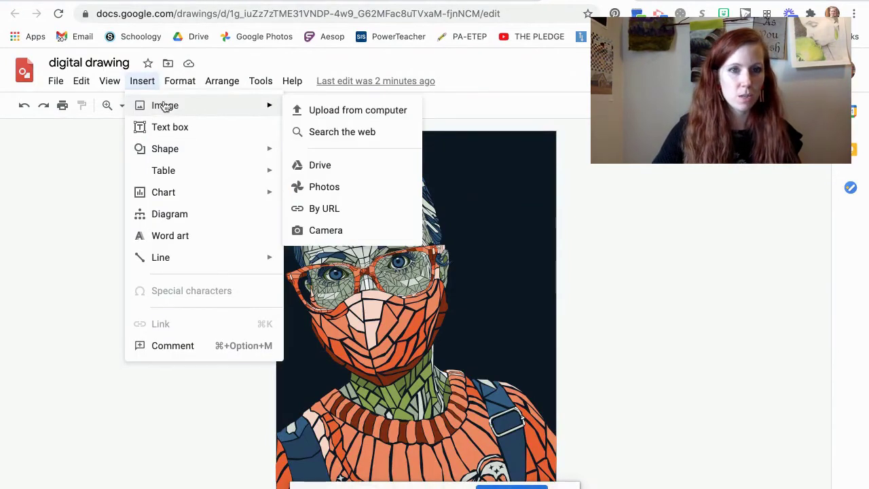
click(324, 188)
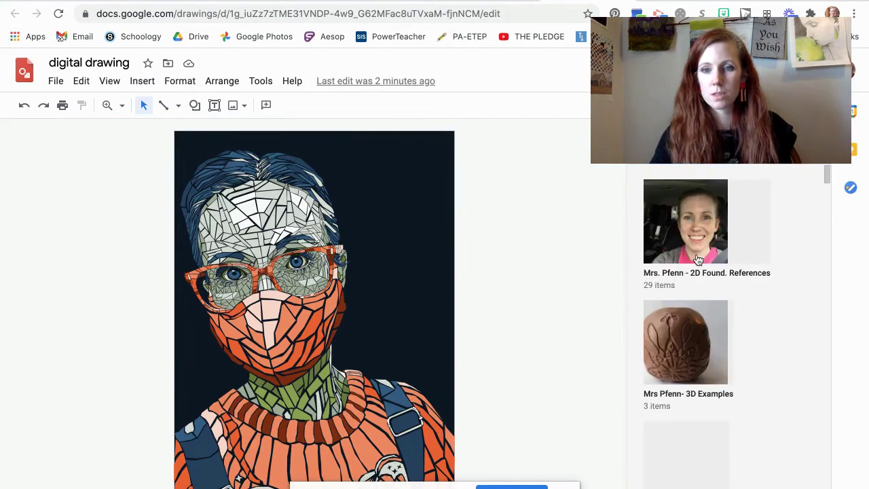
click(698, 239)
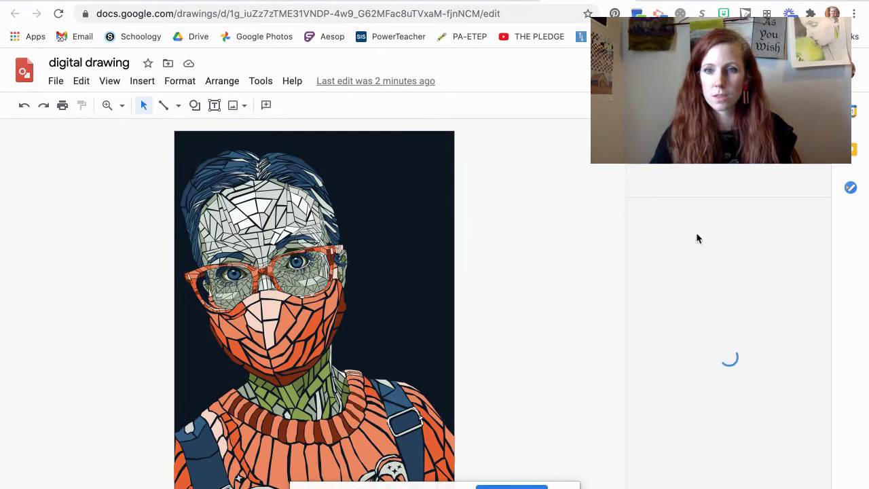
click(651, 308)
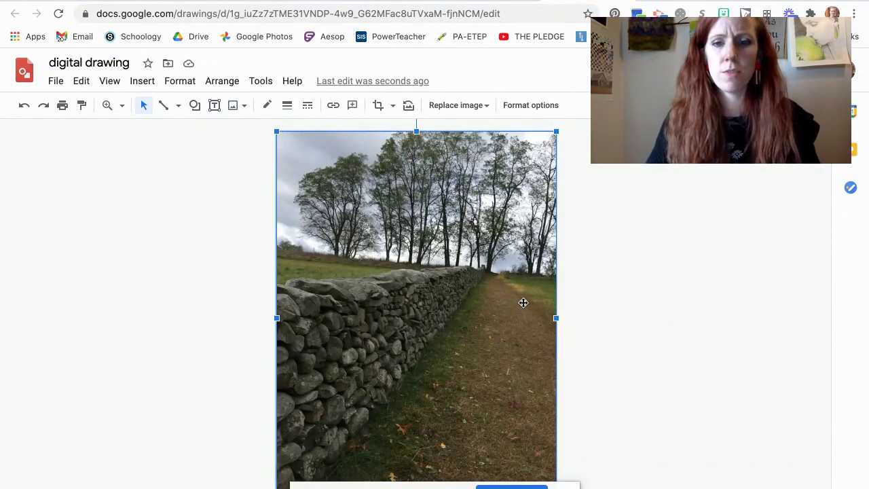
Step: Use Order > Send to back on the stone-wall photo so the mosaic portrait sits in front
right_click(525, 308)
mouse_move(523, 305)
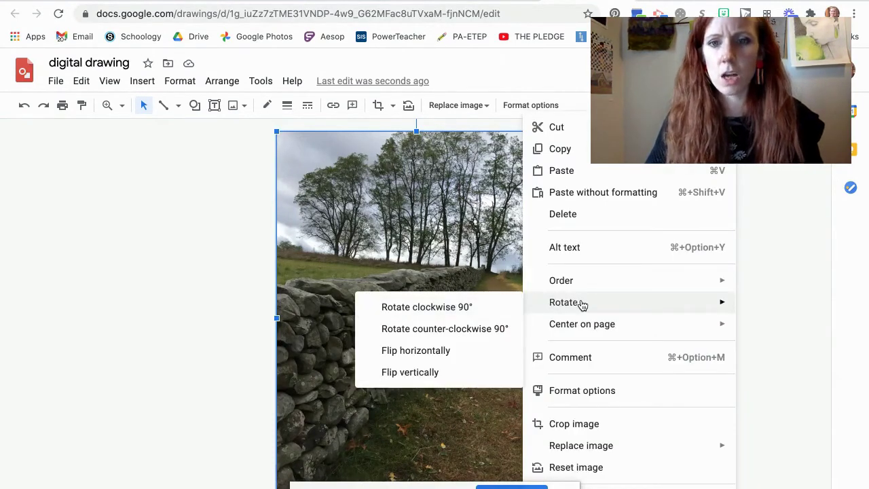
mouse_move(592, 283)
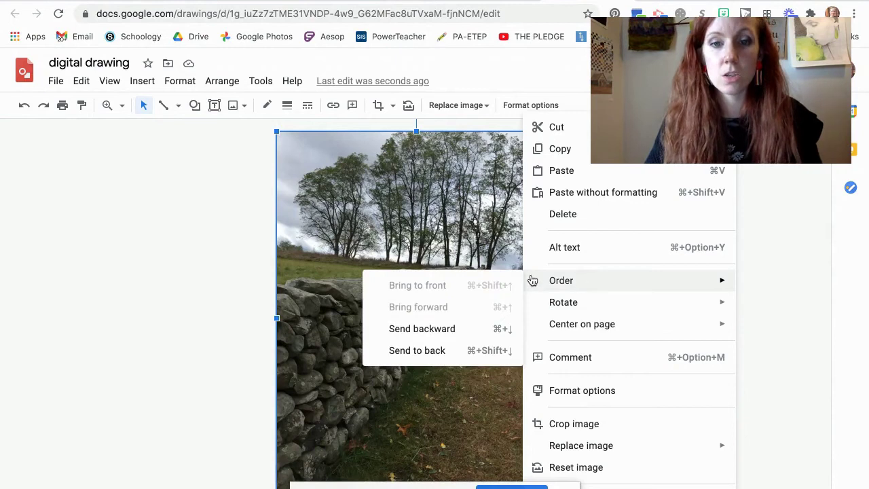
click(442, 357)
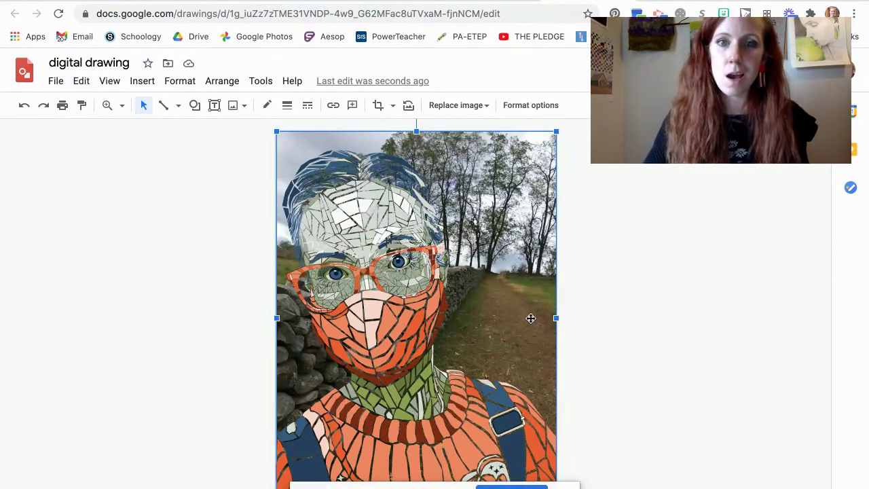
Step: In the photo's format options, darken the brightness, then undo it
click(530, 106)
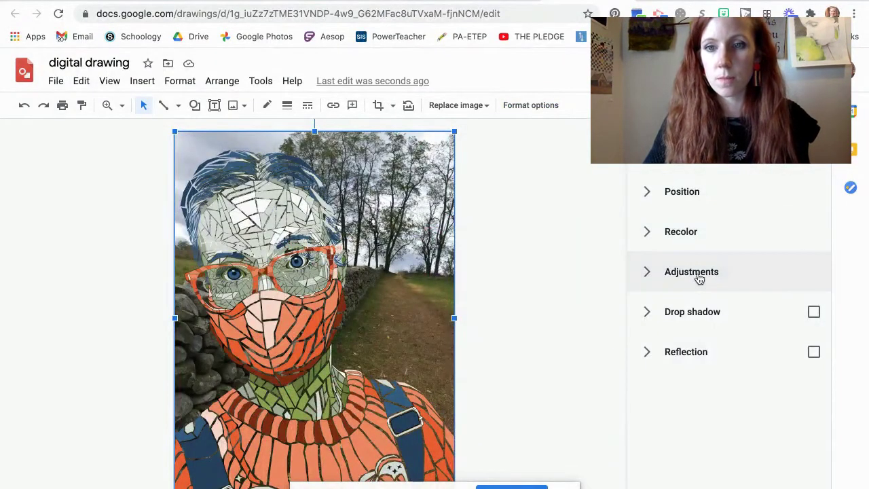
click(699, 275)
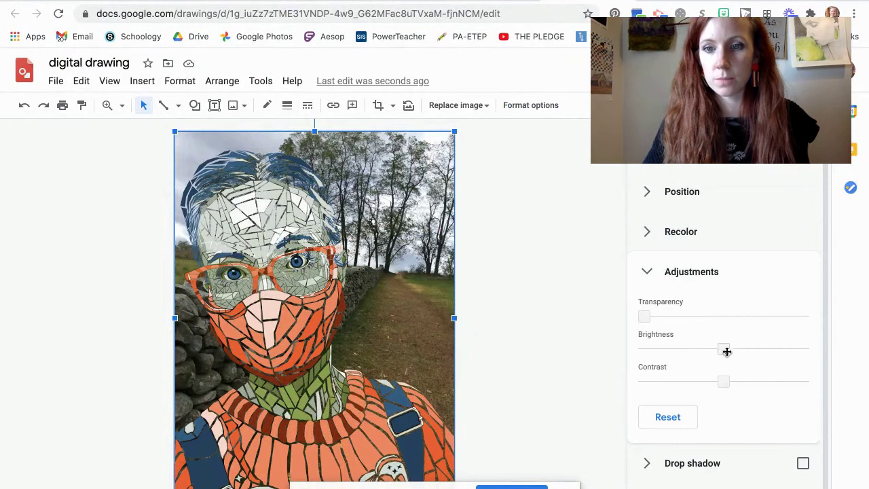
drag(724, 350, 669, 358)
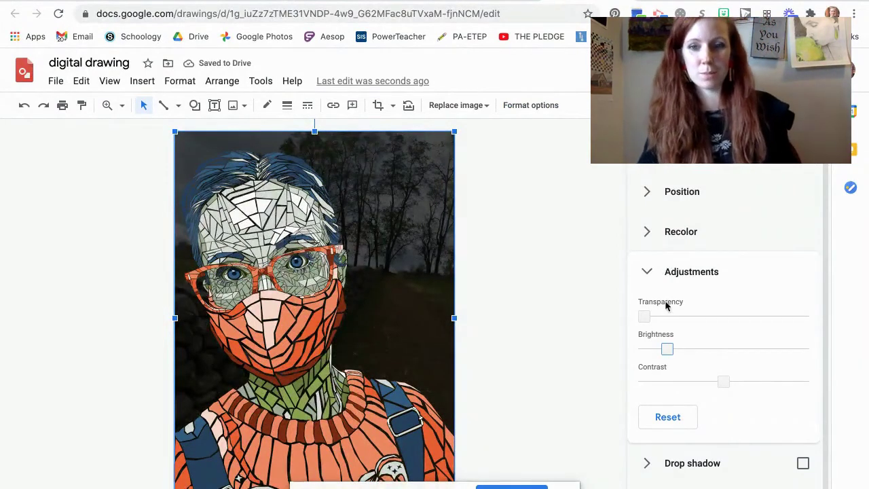
key(ctrl+z)
Step: Try the Light 8, Dark 1 and Dark 8 recolour presets and slightly lower the brightness
click(645, 233)
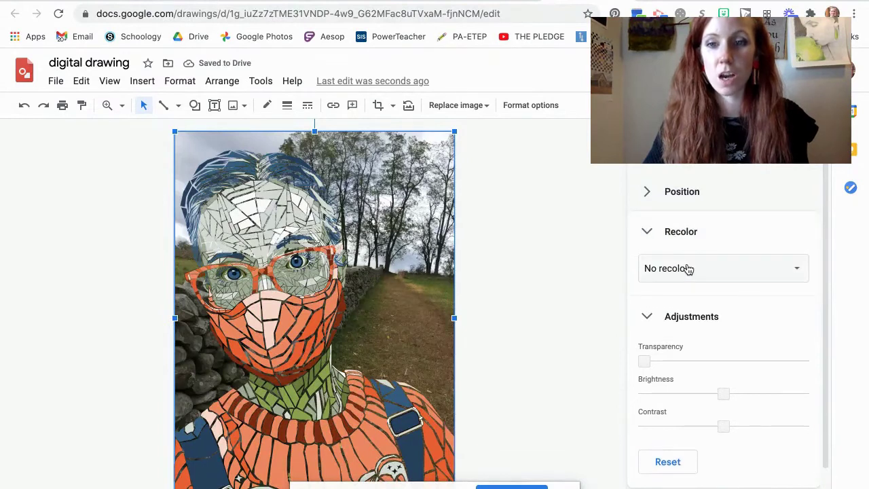
click(688, 269)
scroll(721, 367, down, 3)
click(720, 351)
click(713, 270)
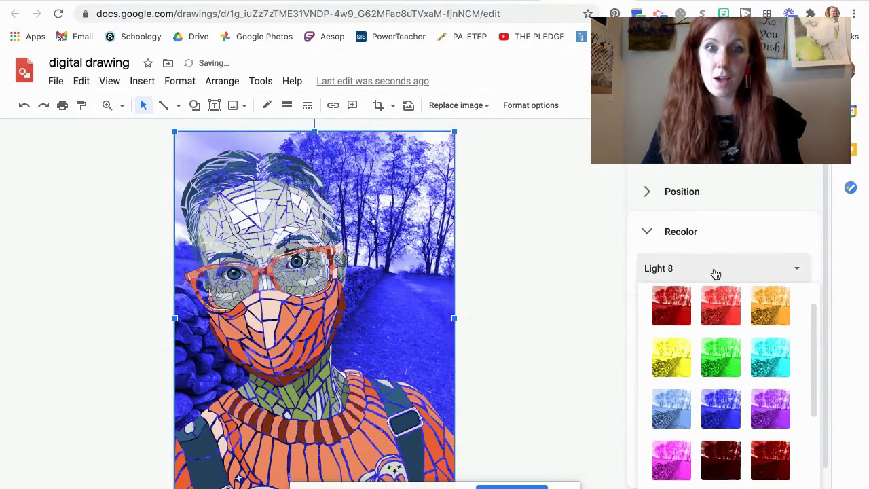
click(724, 460)
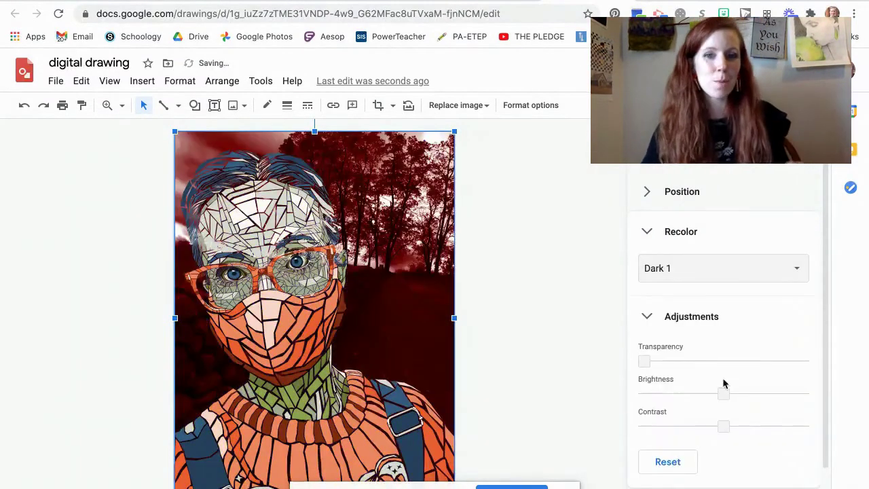
click(714, 275)
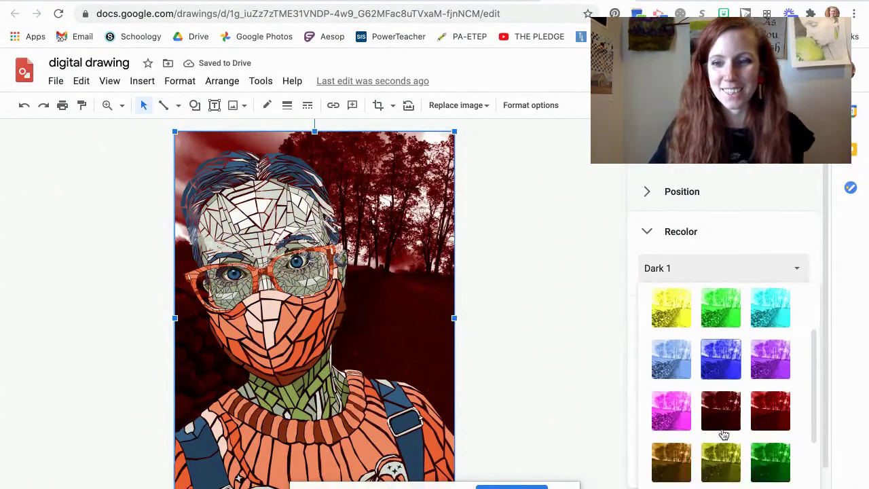
click(767, 368)
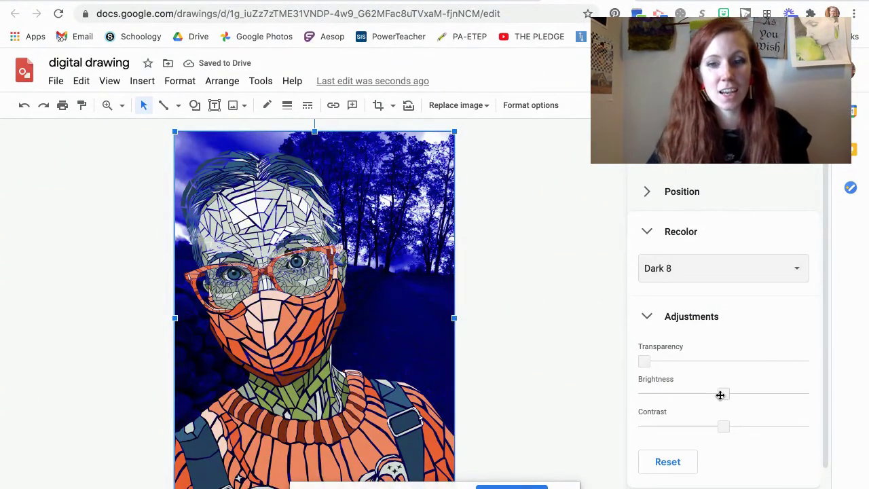
drag(721, 394, 687, 392)
click(687, 392)
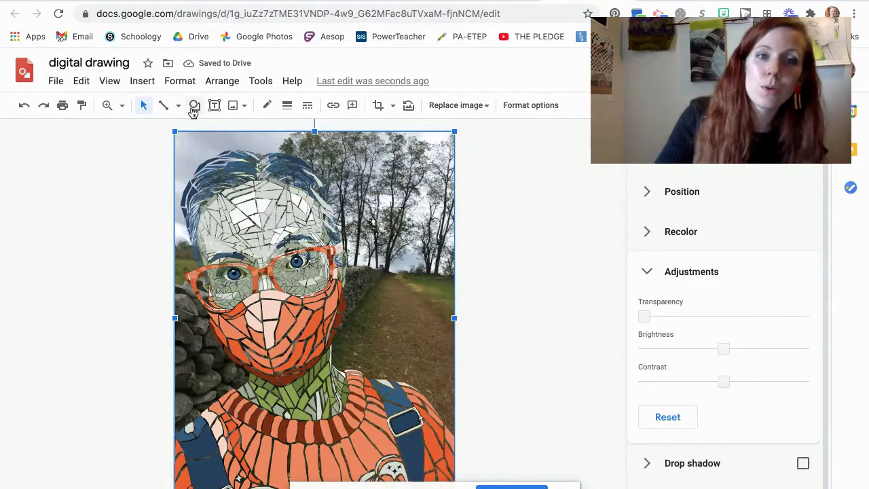
Step: Trace a closed polyline shape around the mosaic figure's outline
click(194, 107)
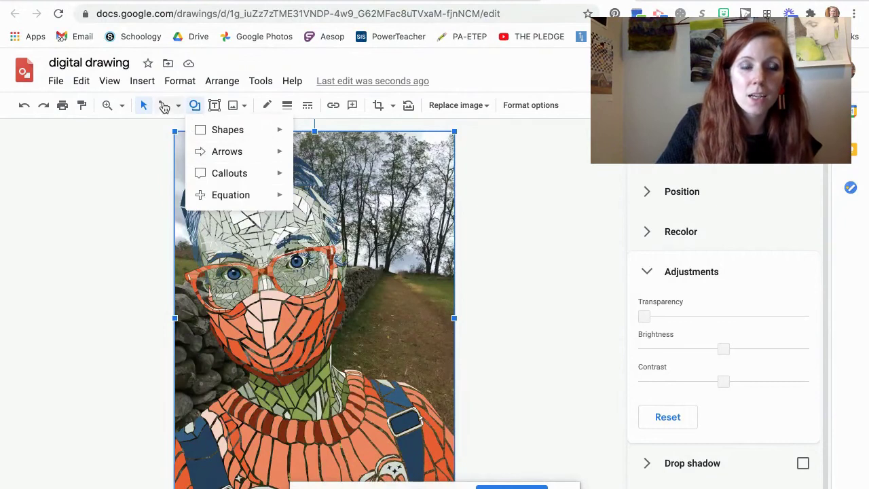
click(178, 107)
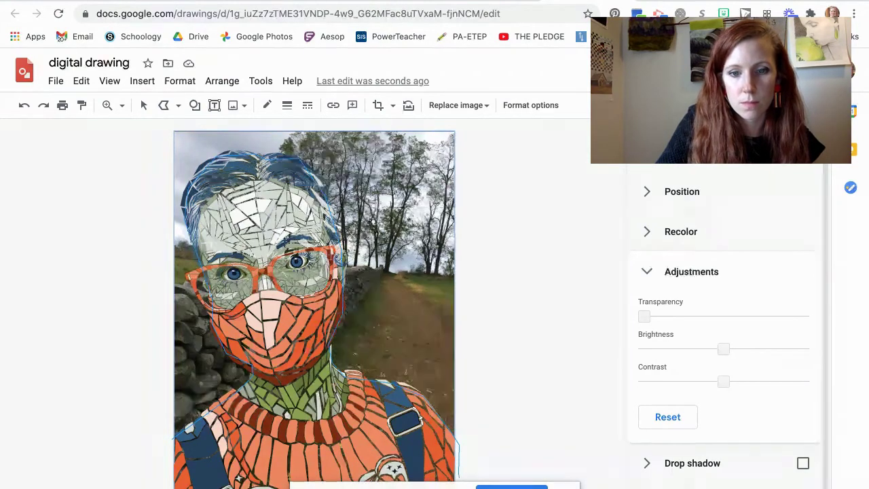
click(168, 437)
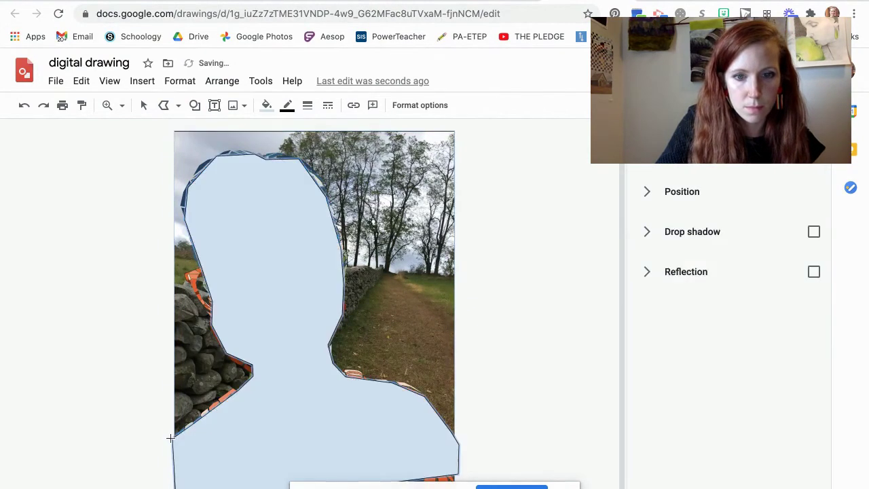
Step: Fill the silhouette with the dark navy custom colour and make its border transparent
click(268, 105)
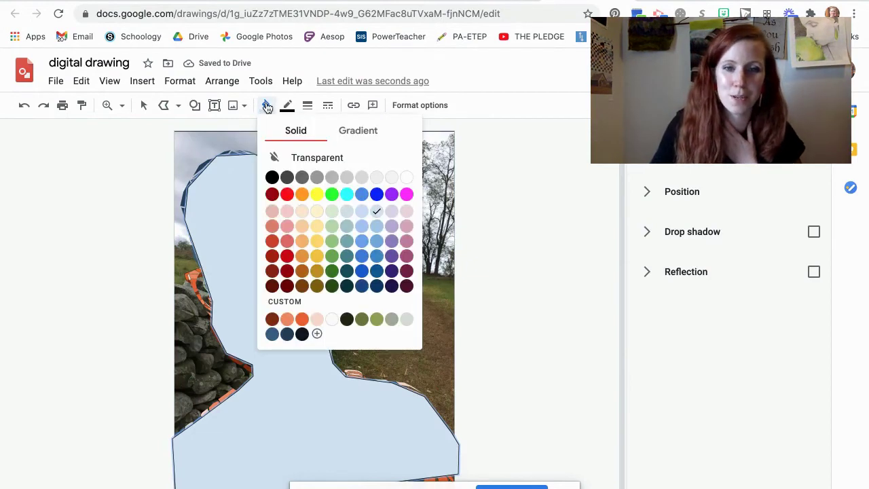
click(302, 334)
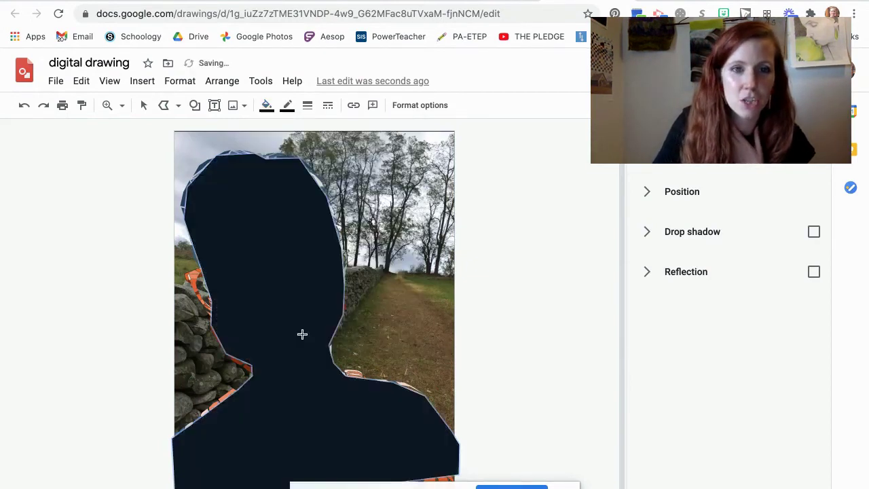
click(289, 105)
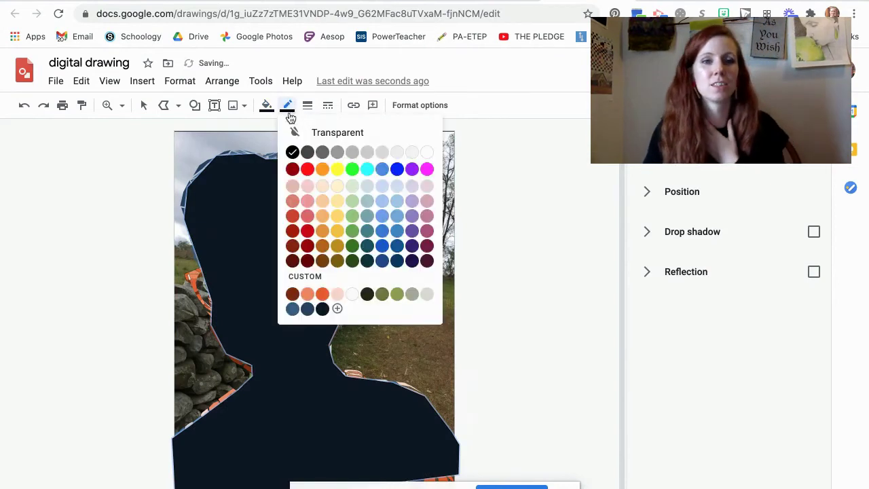
click(302, 134)
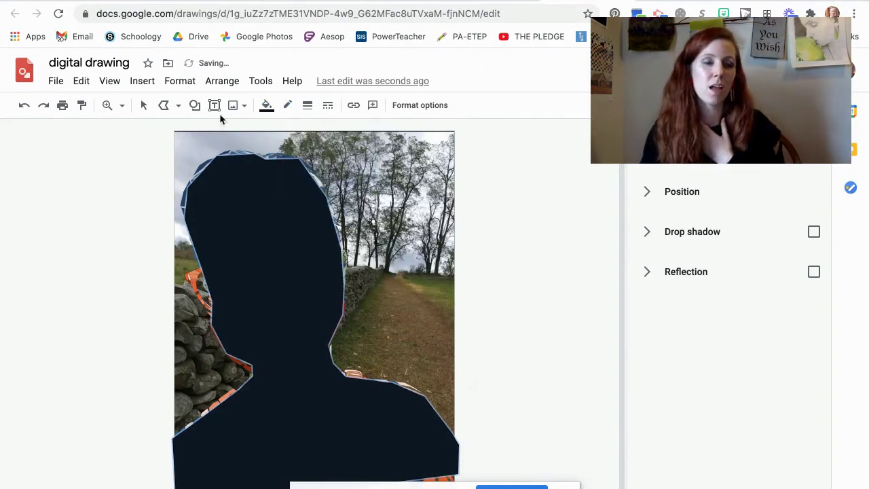
Step: Move the dark silhouette backward one layer, then send it to the back
click(143, 105)
click(269, 186)
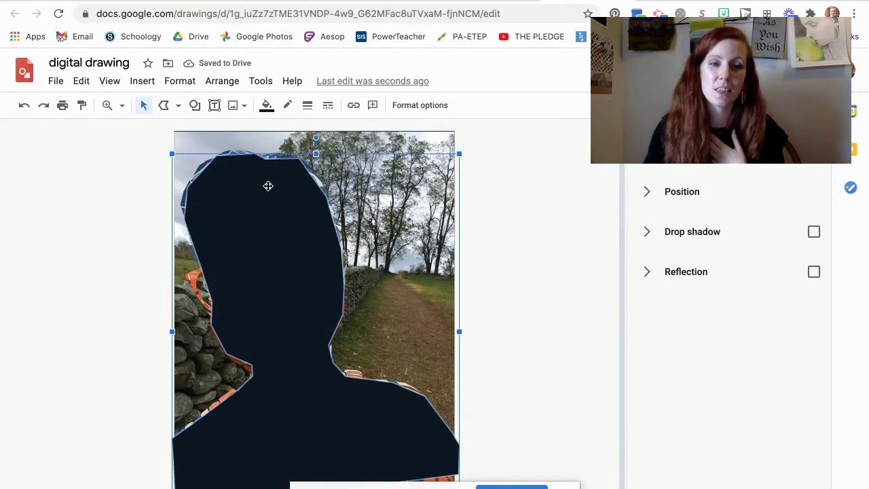
right_click(268, 190)
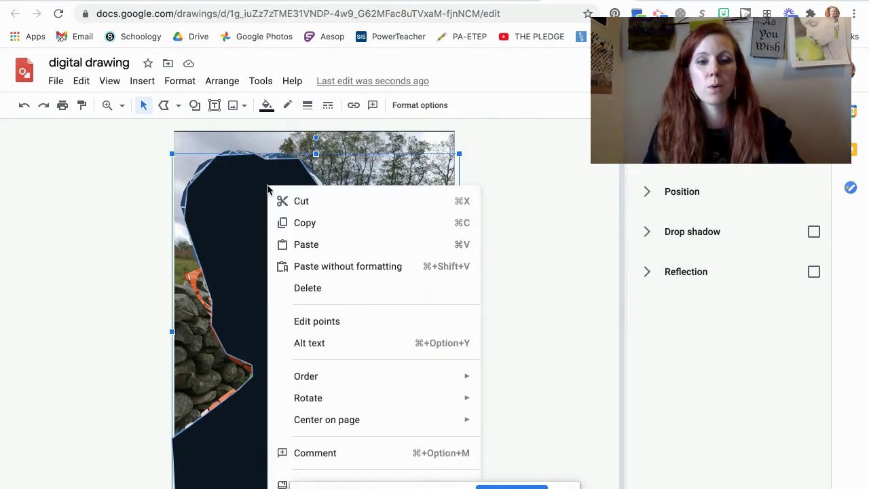
mouse_move(324, 375)
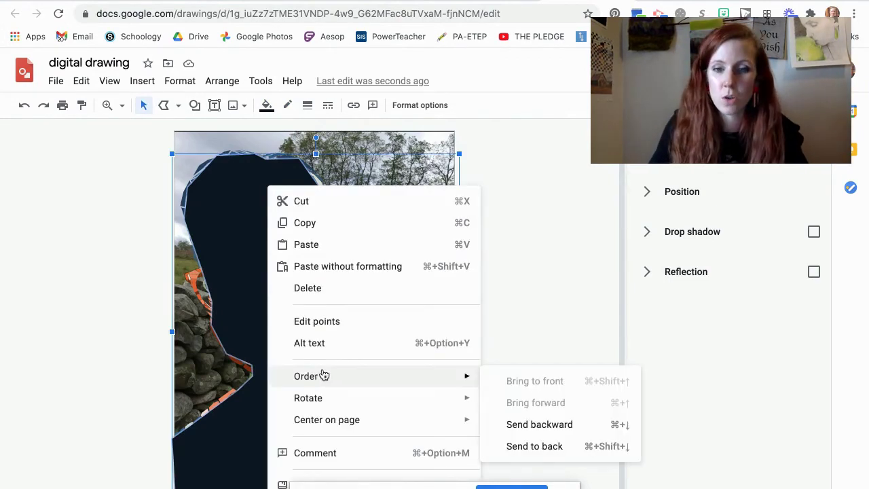
click(510, 435)
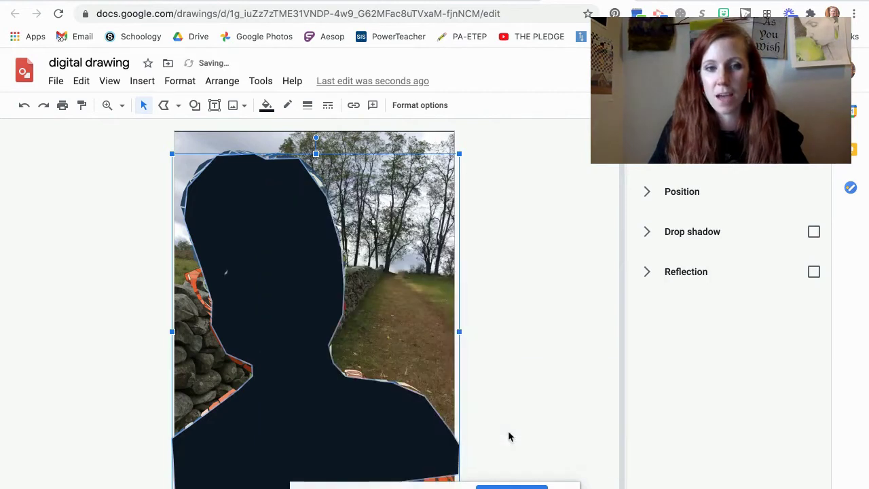
right_click(301, 273)
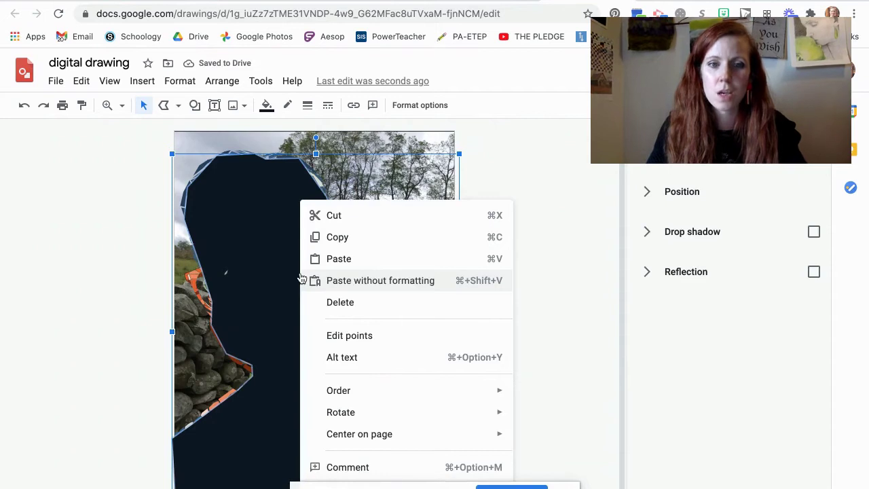
mouse_move(348, 392)
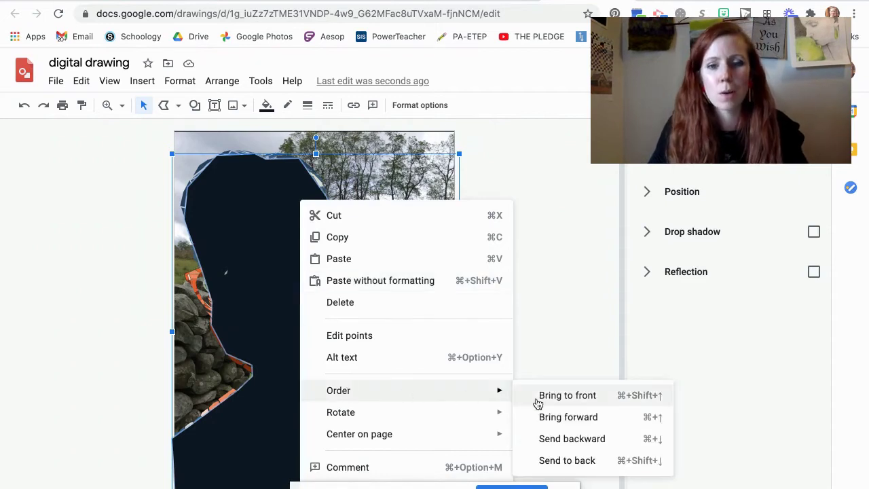
click(577, 462)
Step: Send the landscape photo to the very back, behind the silhouette
click(416, 153)
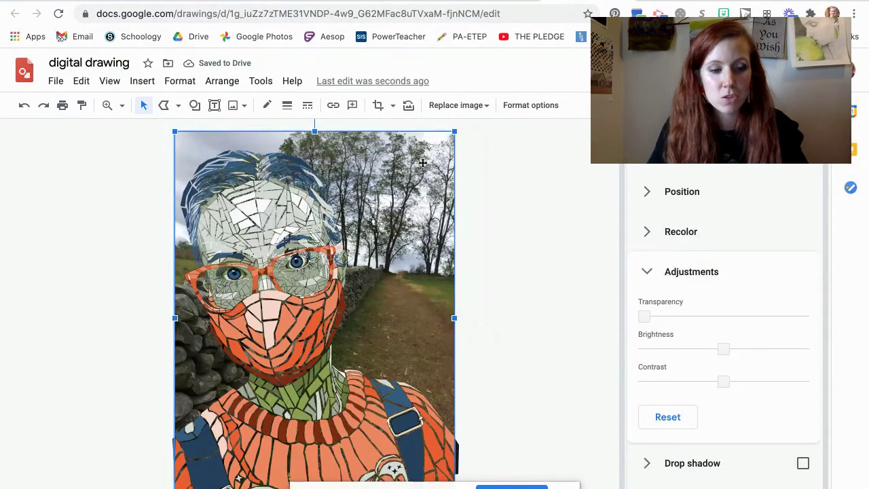
right_click(423, 172)
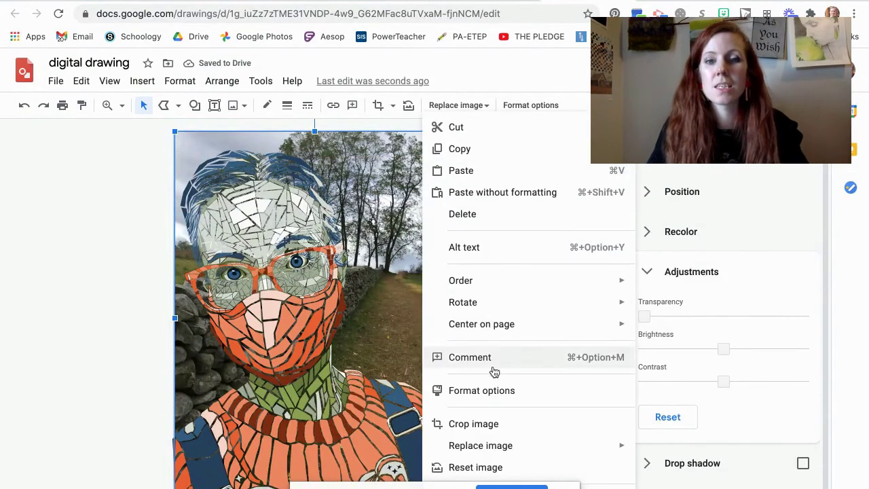
mouse_move(494, 283)
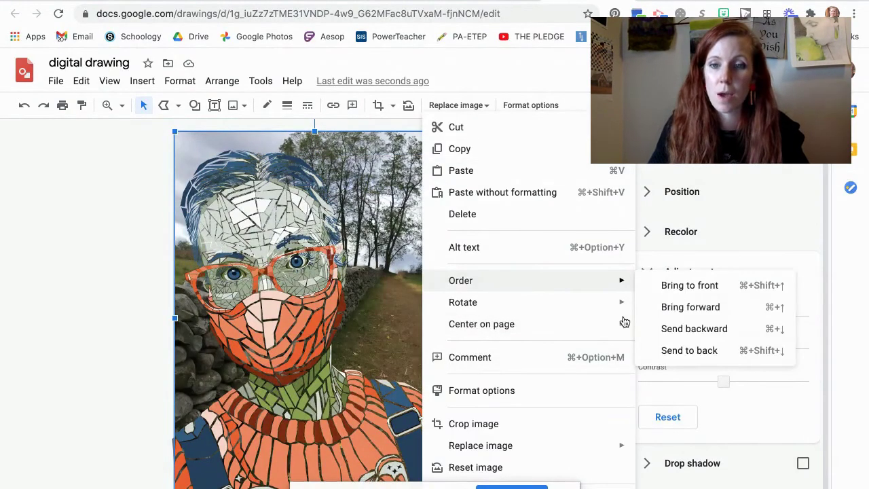
click(662, 350)
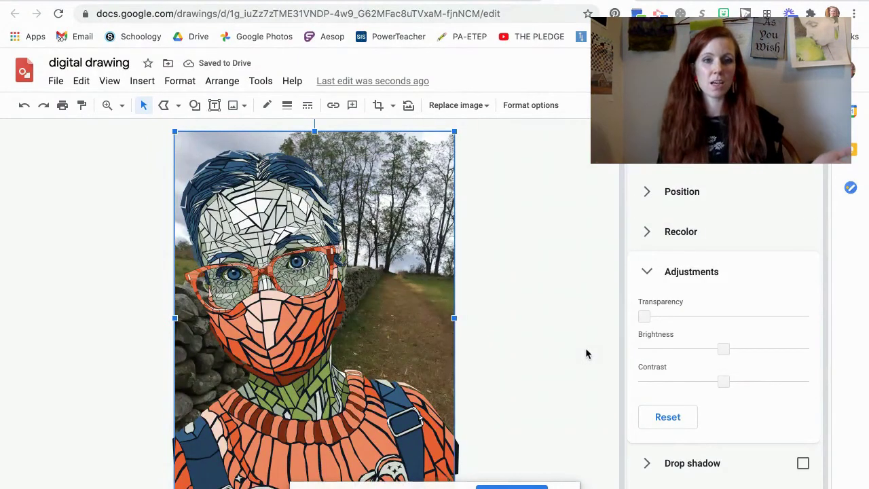